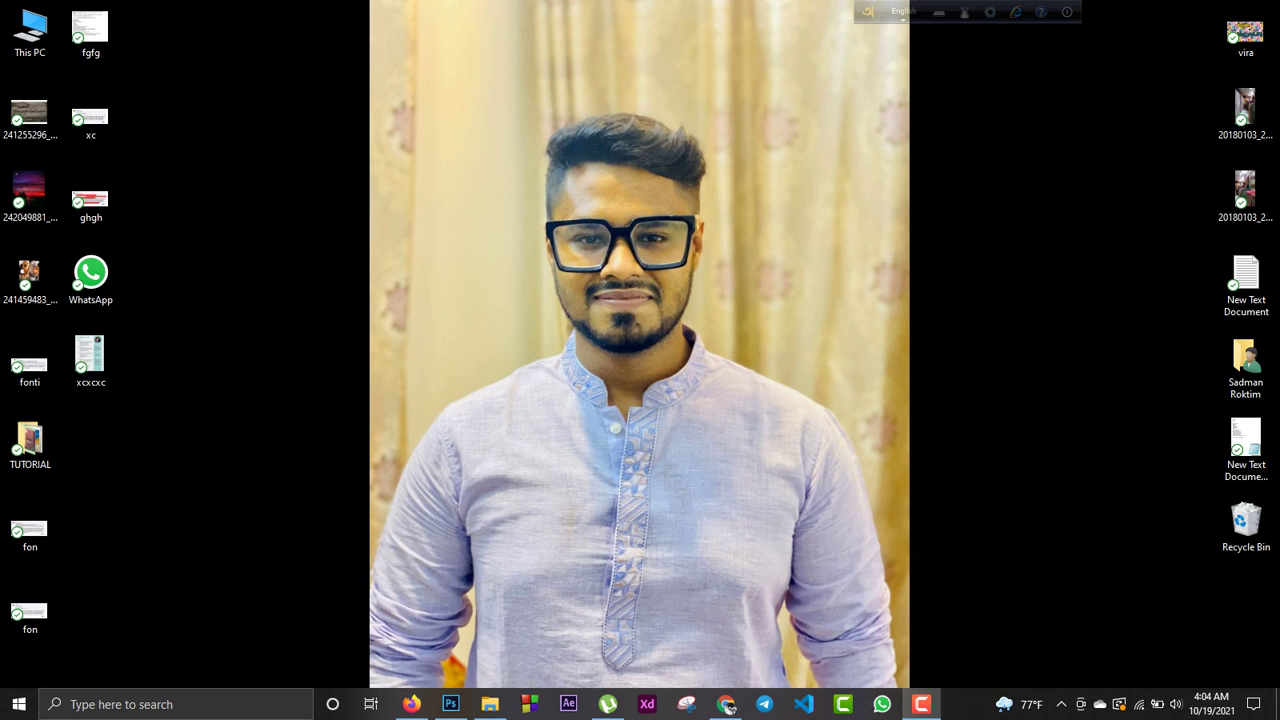
# Bring Chrome back to the front and start a fresh empty tab.
pyautogui.click(727, 704)
pyautogui.hotkey('ctrl', 't')
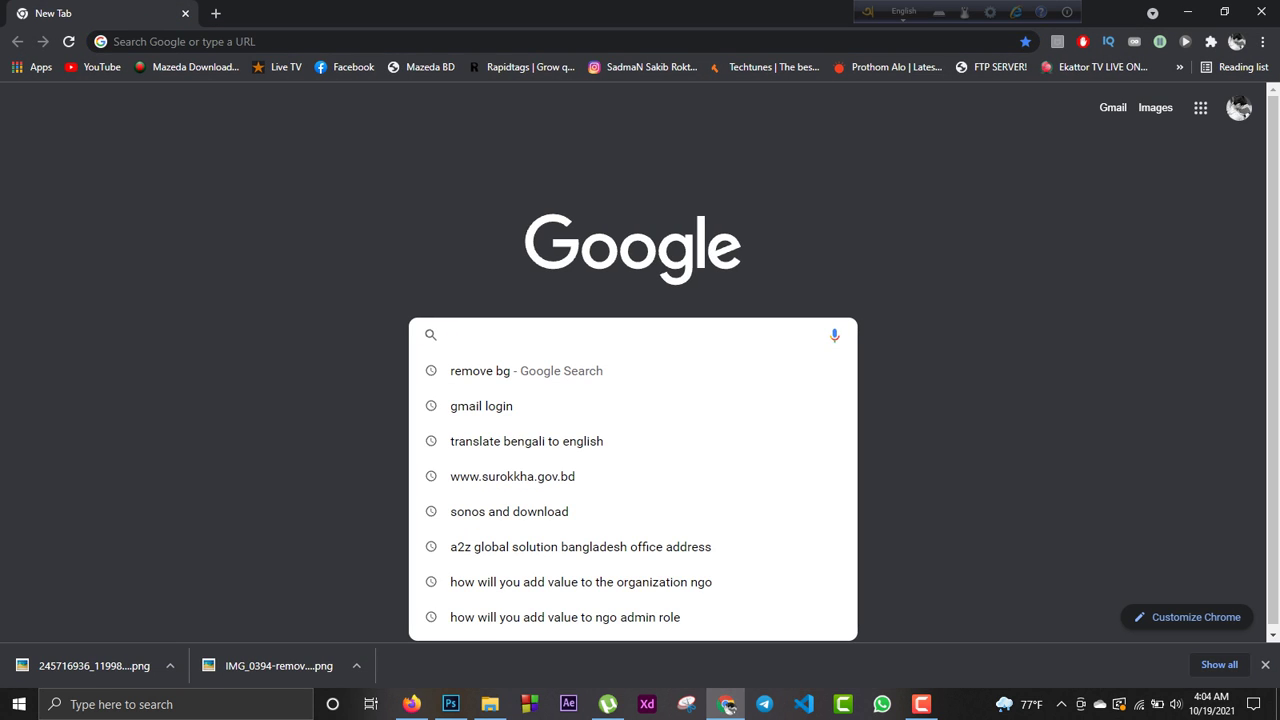
# Search Google for 'remove bg' and open the remove.bg site from the results.
pyautogui.write('remove')
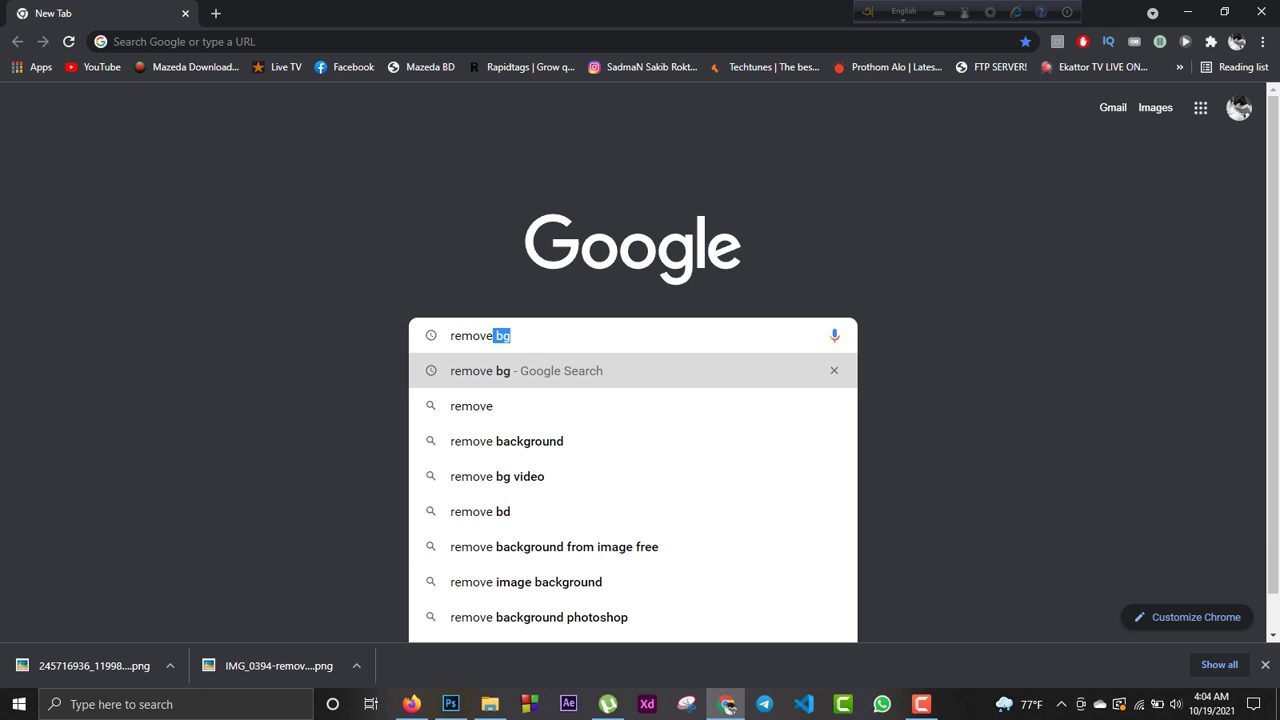
pyautogui.press('Return')
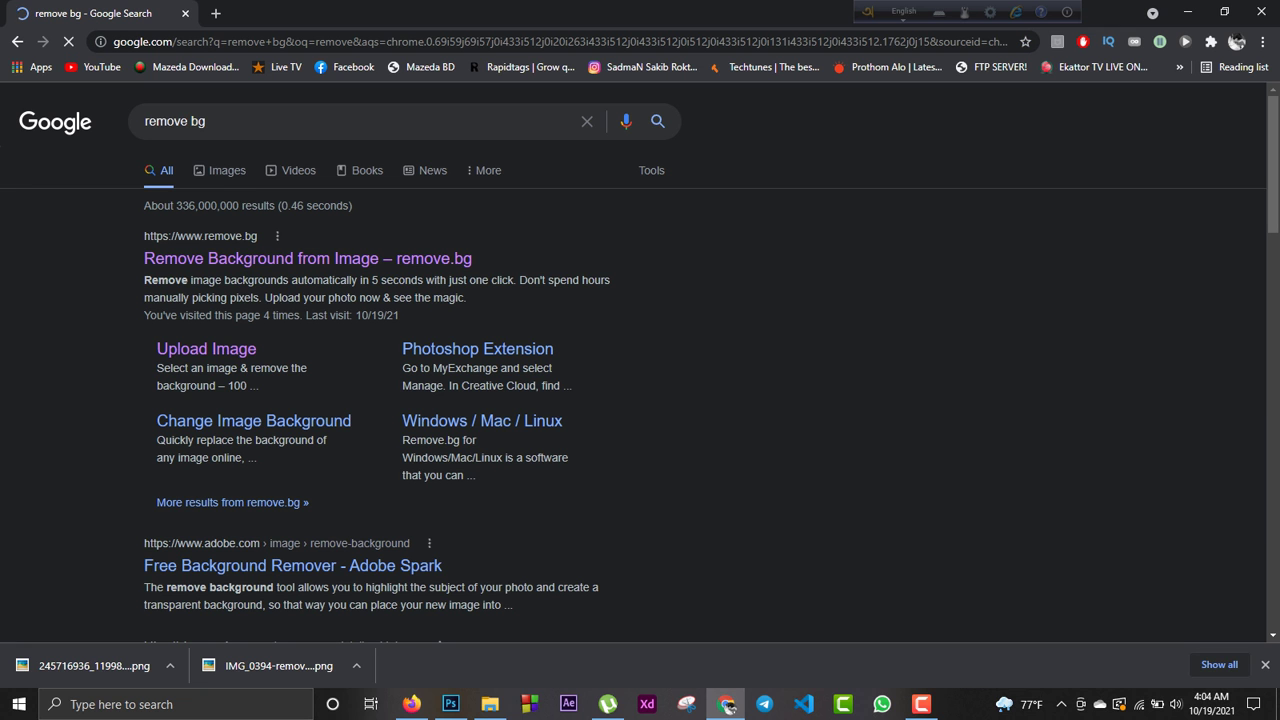
pyautogui.click(300, 258)
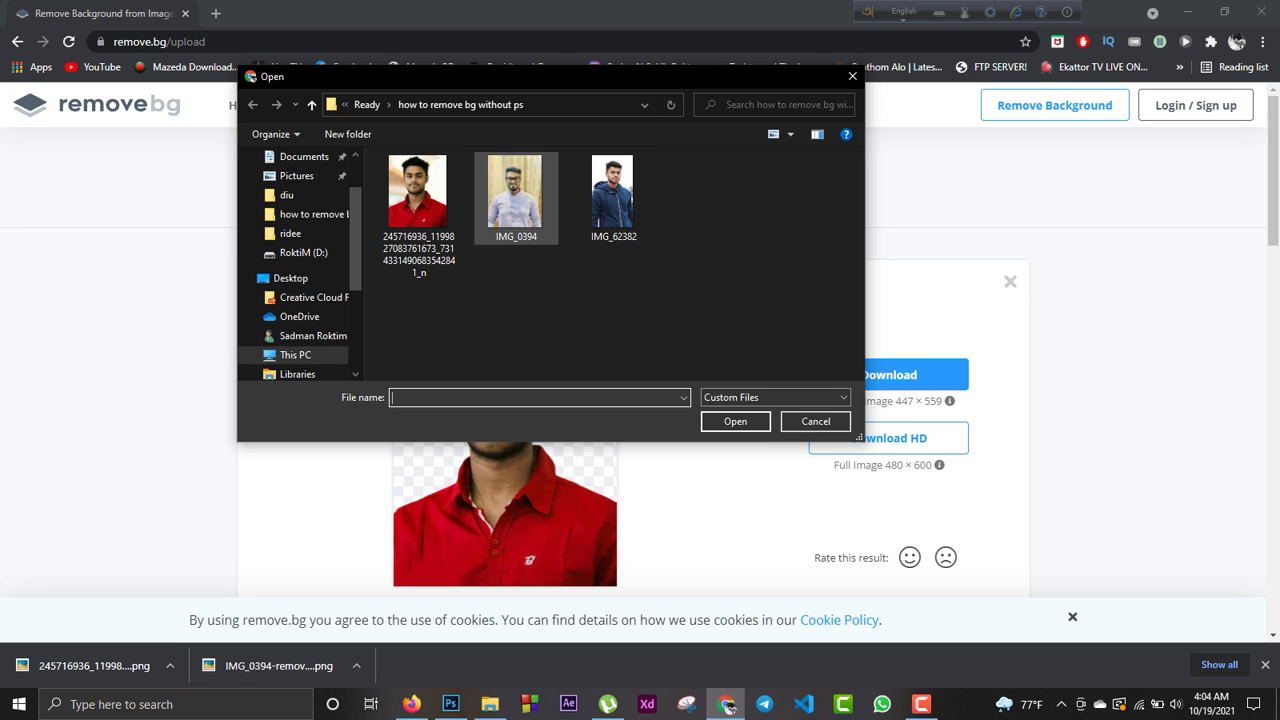
# Upload IMG_0394 to remove.bg to cut out its background, then go to File Explorer.
pyautogui.doubleClick(515, 195)
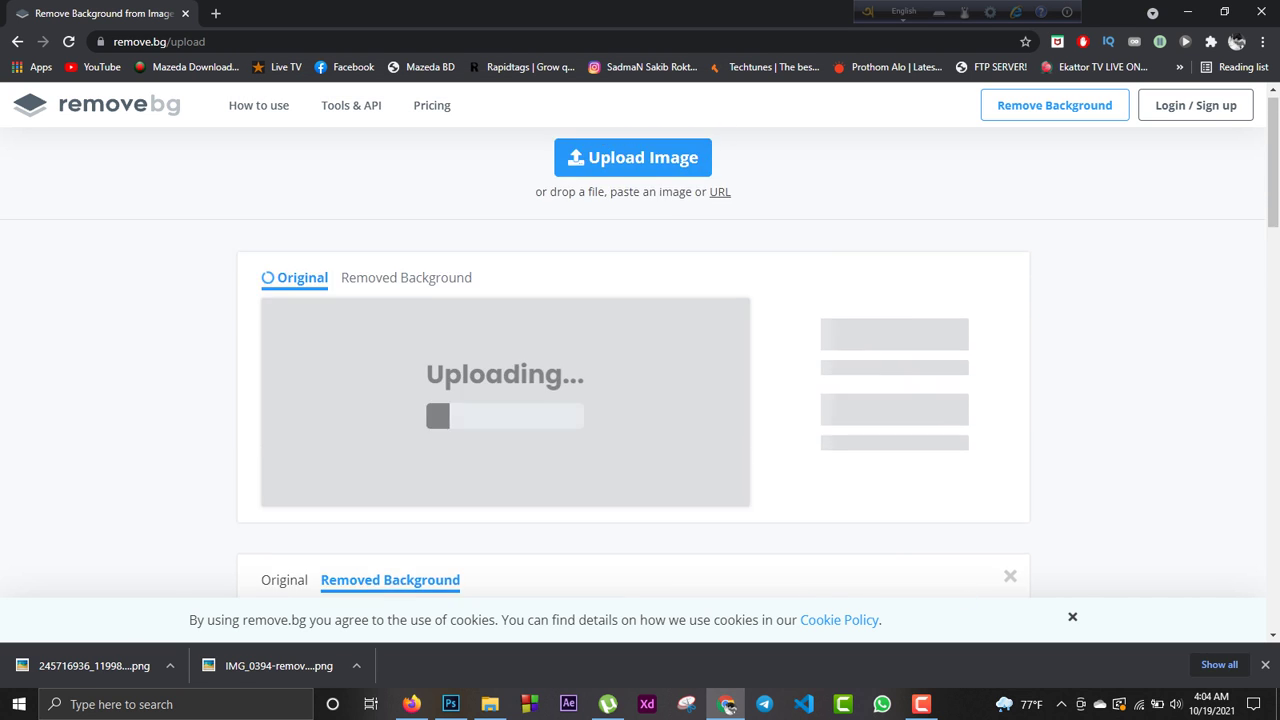
pyautogui.hotkey('alt', 'Tab')
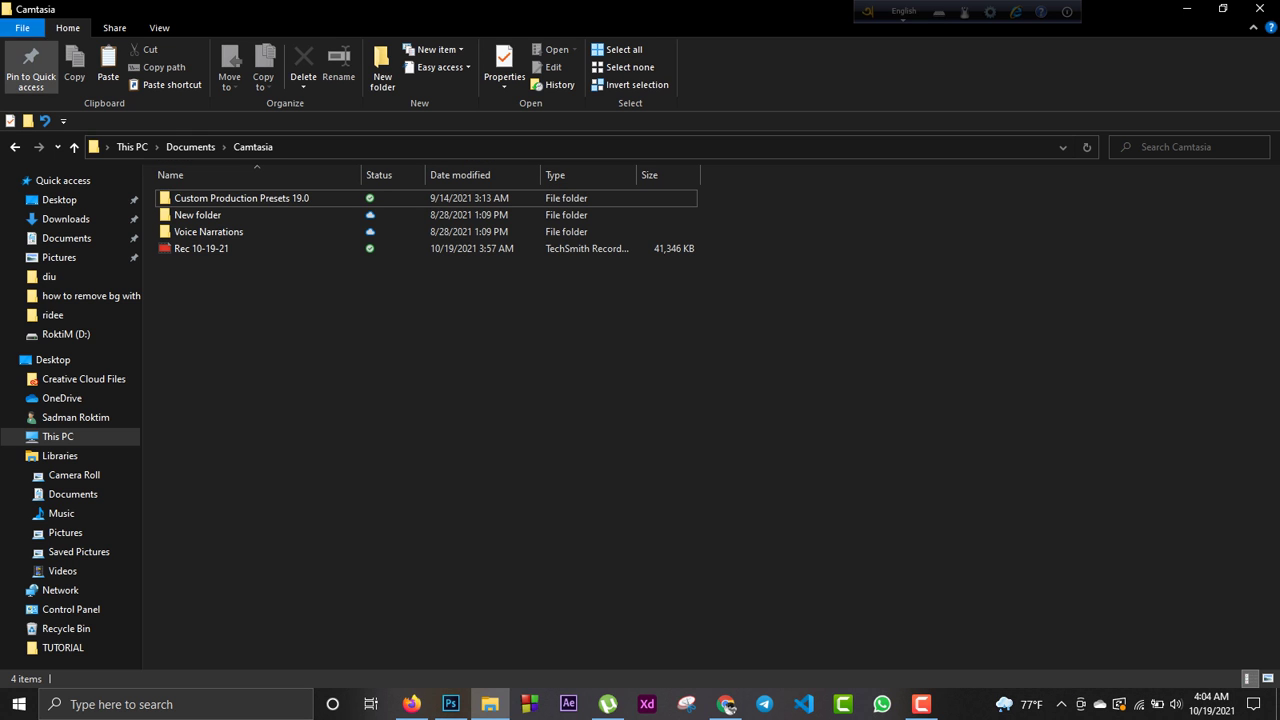
pyautogui.click(727, 704)
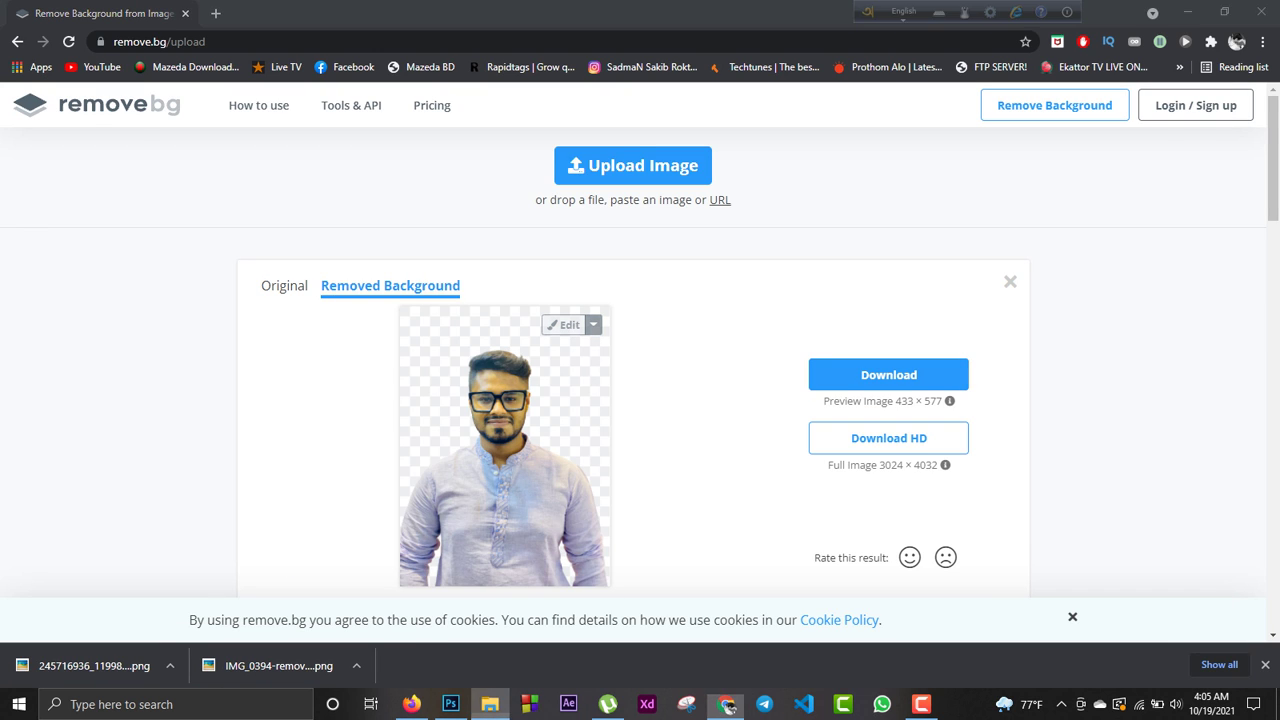
pyautogui.click(490, 704)
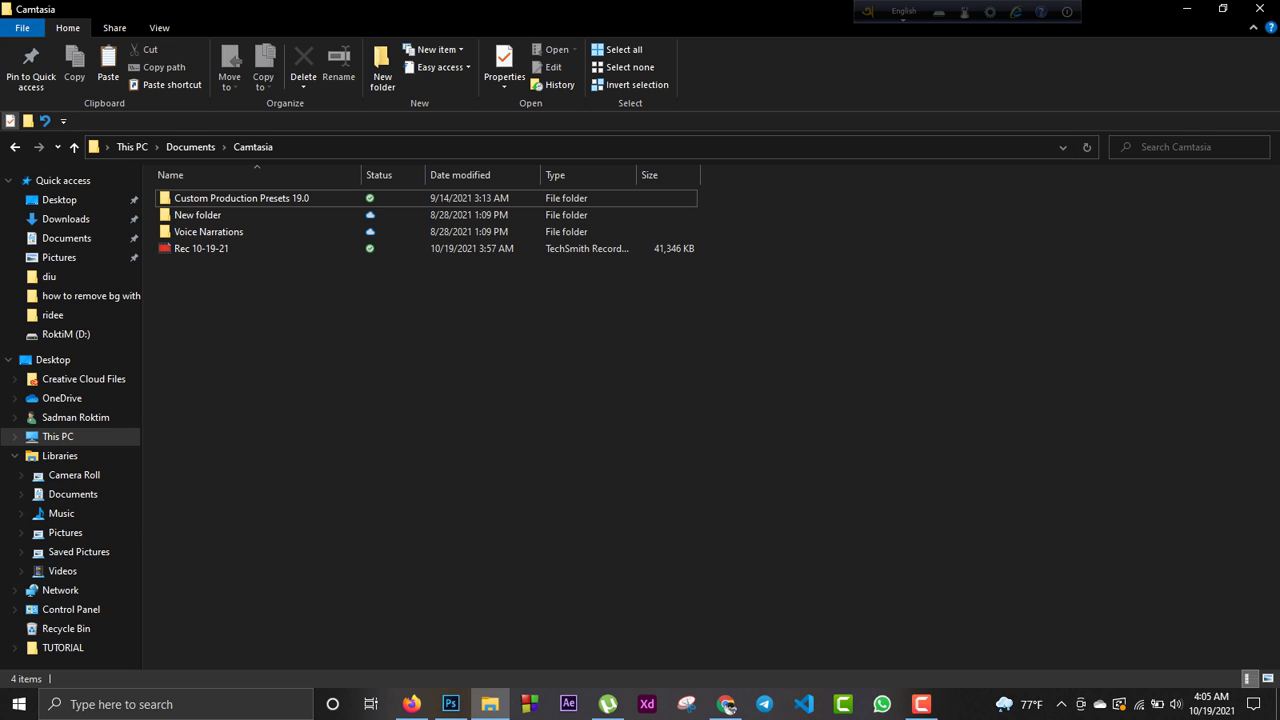
# Go back to the 'how to remove bg without ps' folder and open the original IMG_0394 in Photos.
pyautogui.click(15, 147)
pyautogui.click(15, 147)
pyautogui.hotkey('alt', 'Left')
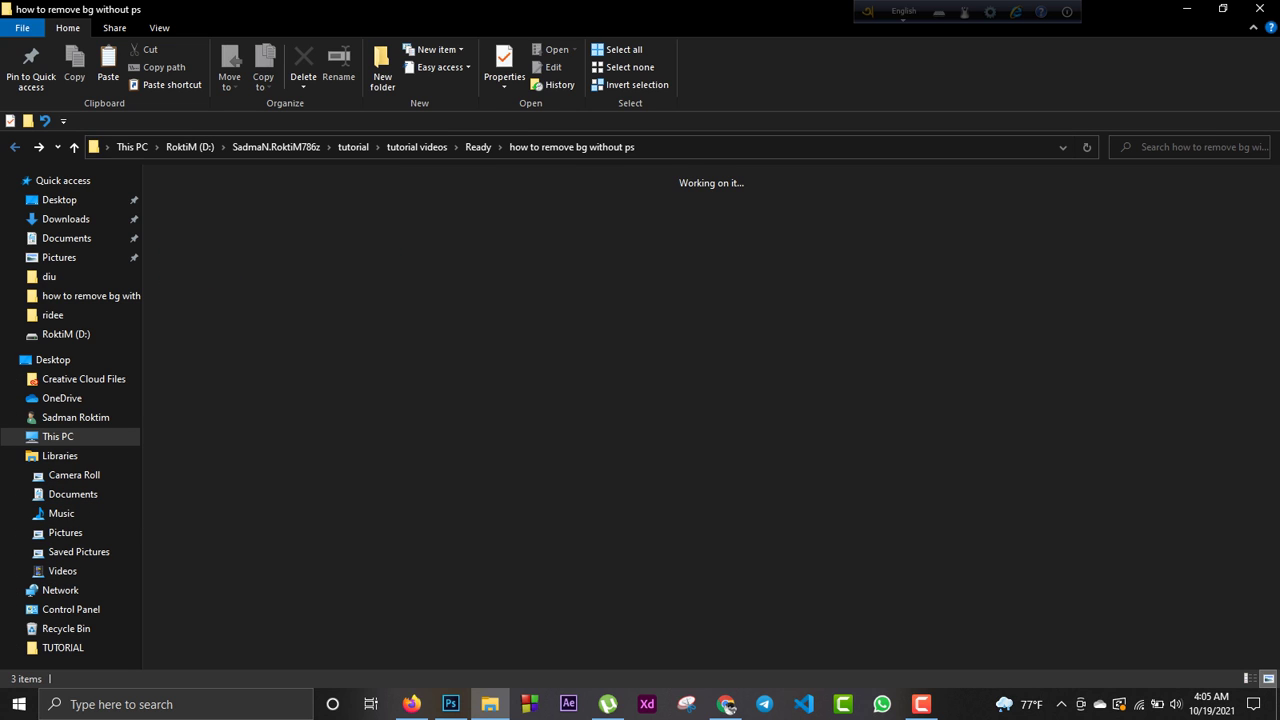
pyautogui.hotkey('alt', 'Left')
pyautogui.hotkey('alt', 'Left')
pyautogui.hotkey('alt', 'Right')
pyautogui.press('Return')
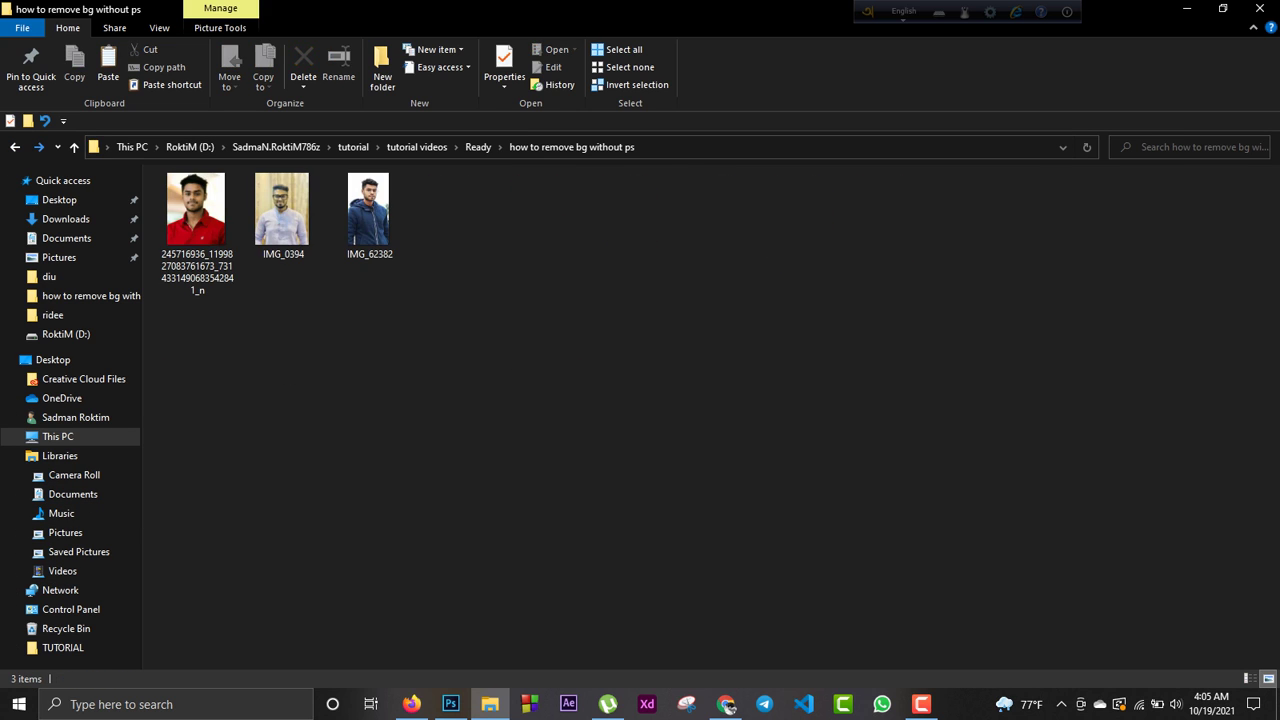
pyautogui.click(283, 215)
pyautogui.press('Return')
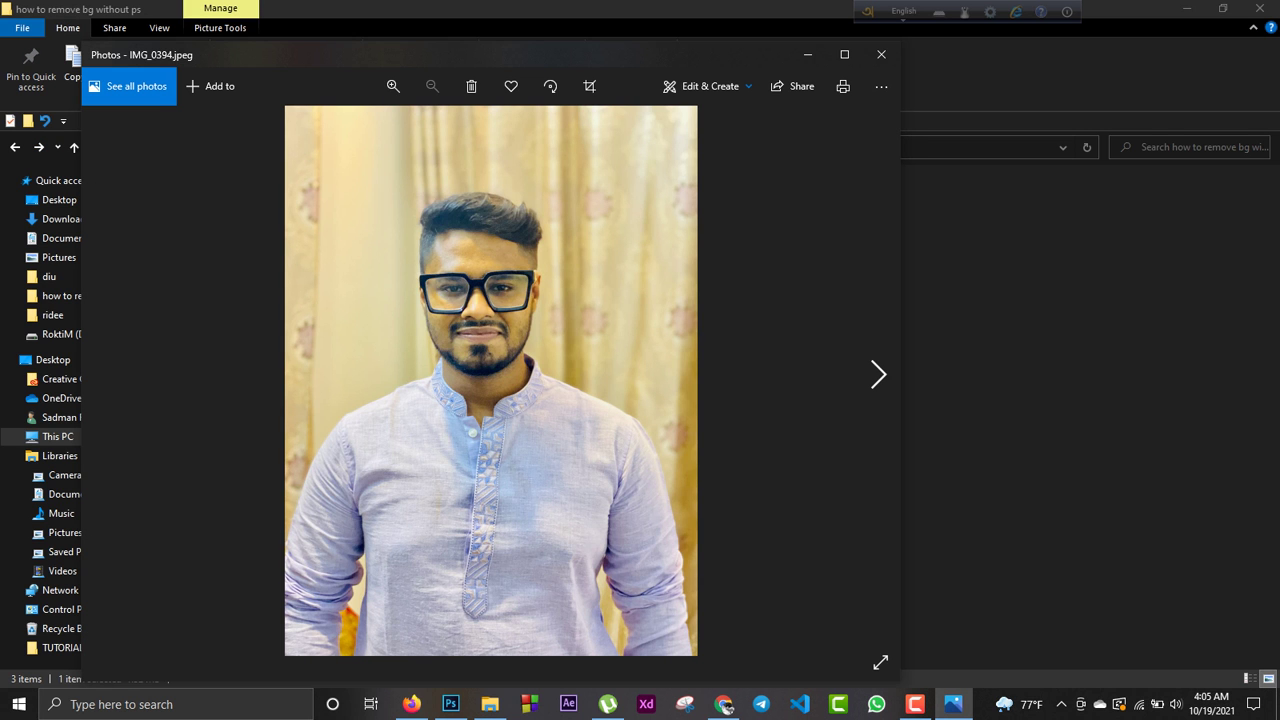
# Compare the original IMG_0394 photo with remove.bg's cutout in Chrome.
pyautogui.click(723, 704)
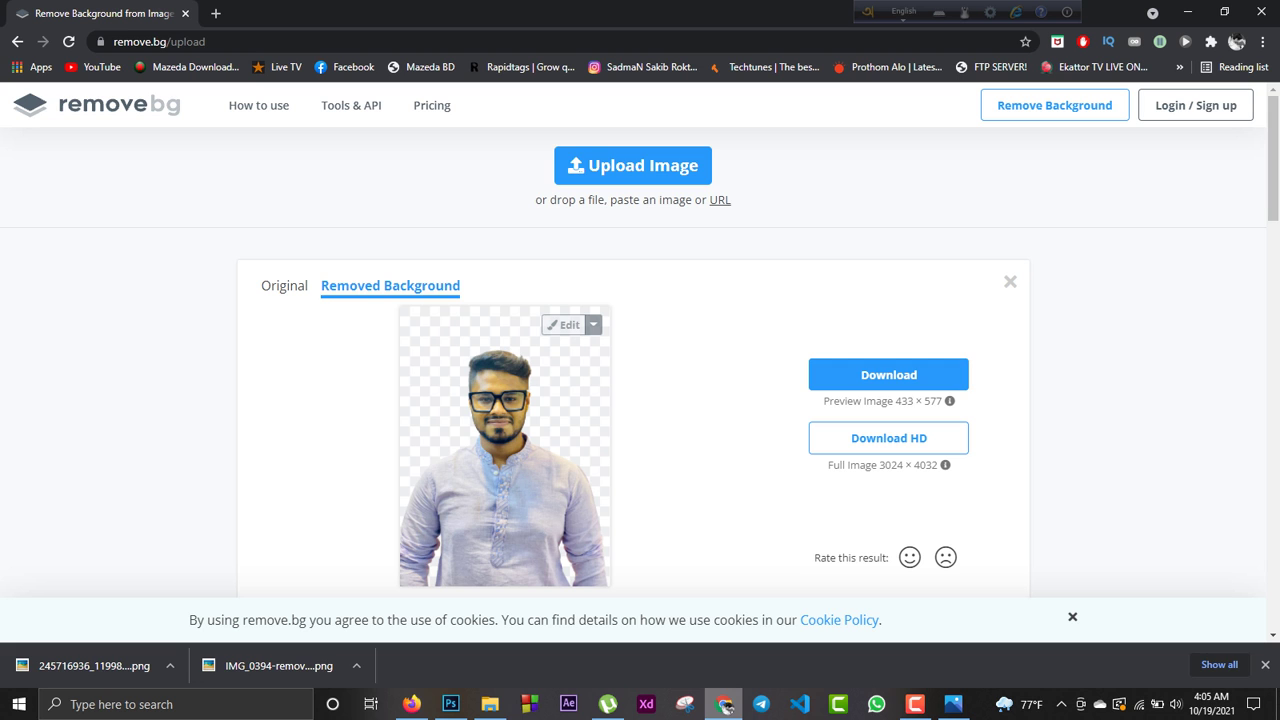
pyautogui.click(723, 704)
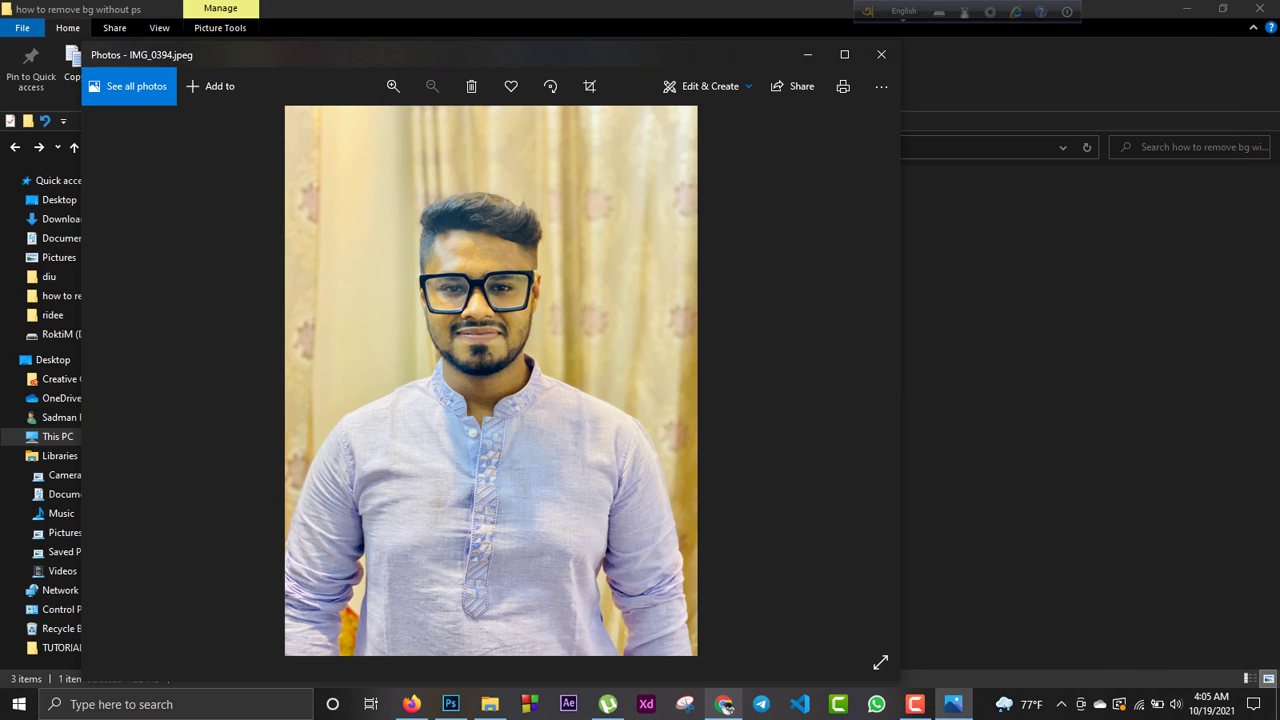
pyautogui.click(723, 704)
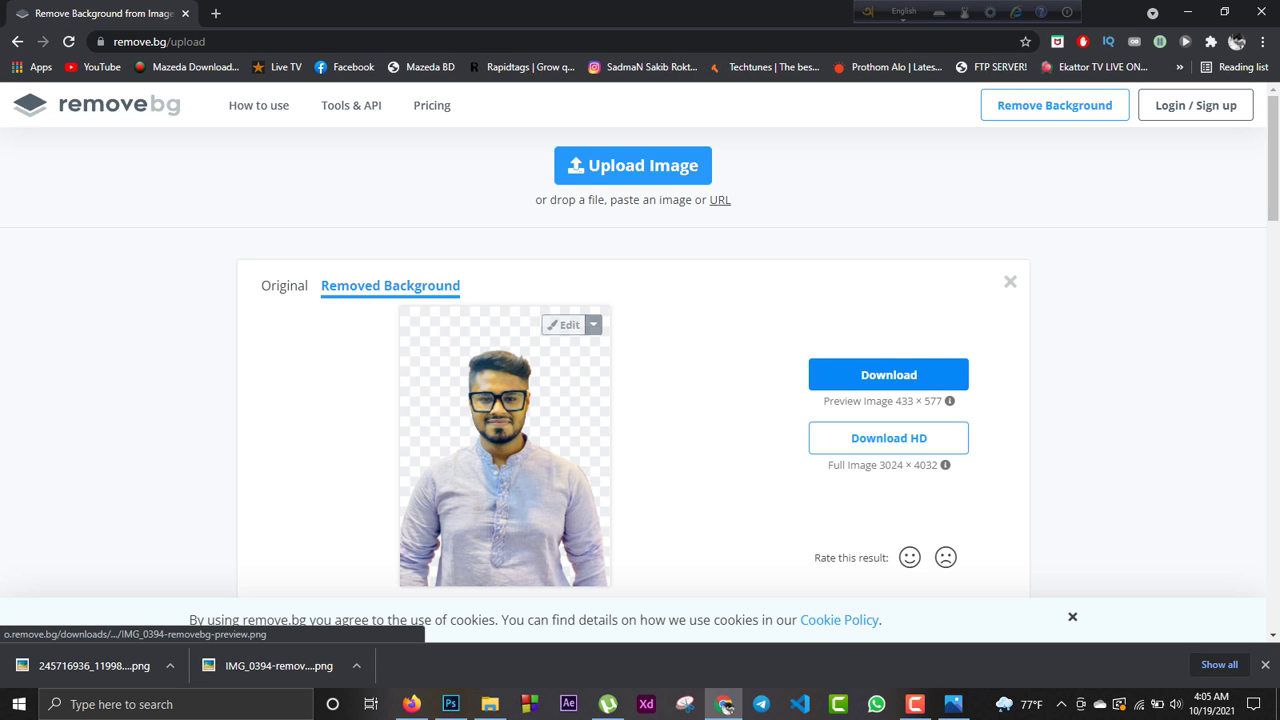
# Download the 433 × 577 cutout PNG and zoom in and out on it in Picasa Photo Viewer.
pyautogui.press('Return')
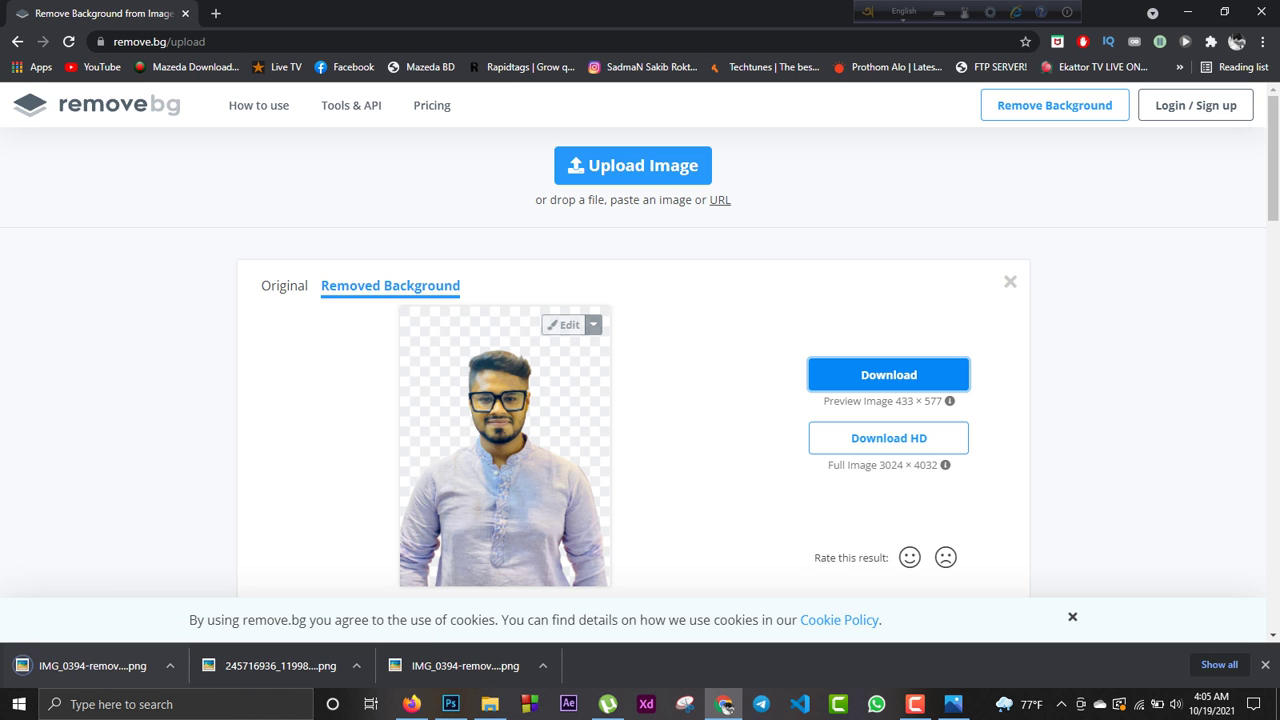
pyautogui.click(92, 665)
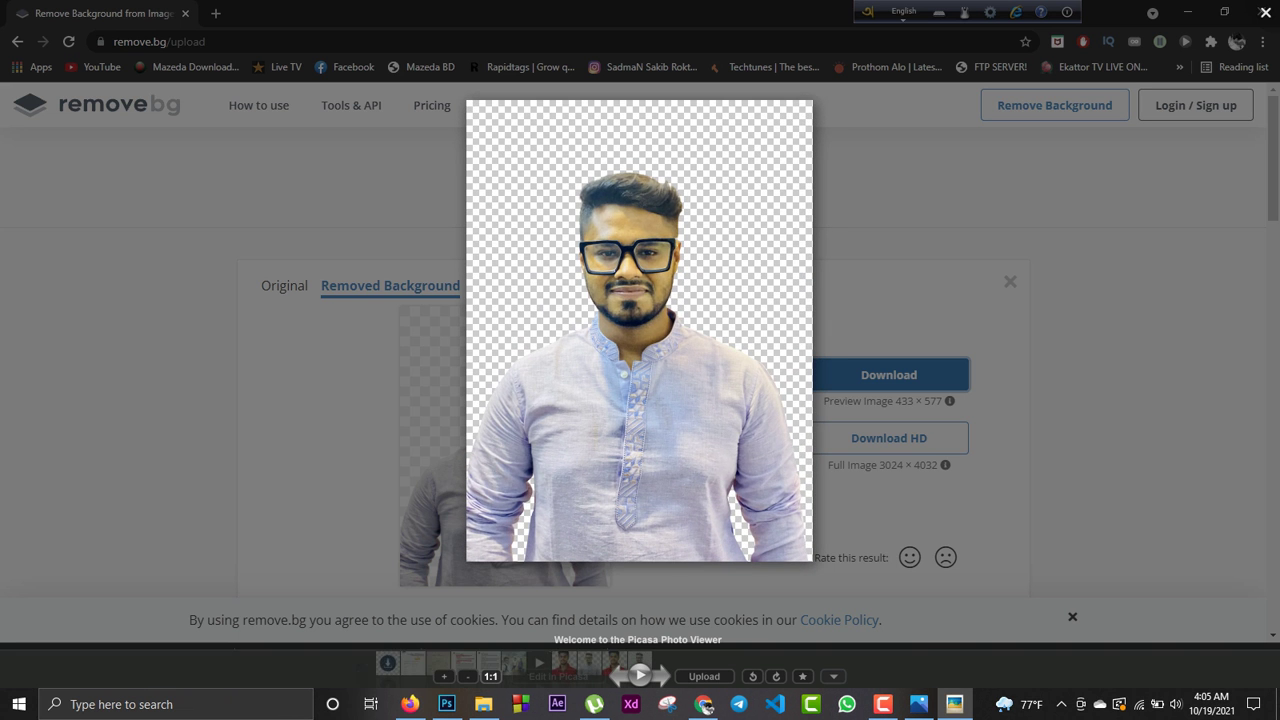
pyautogui.scroll(3, 640, 340)
pyautogui.scroll(2, 640, 340)
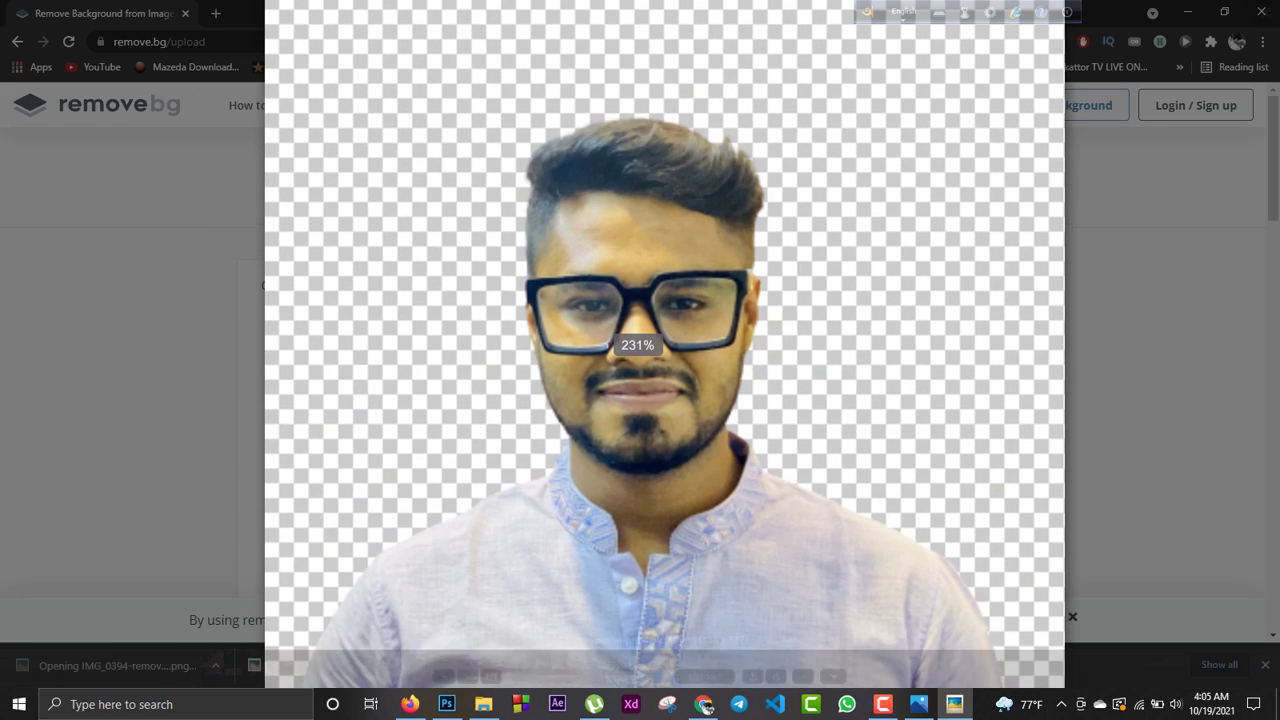
pyautogui.scroll(-2, 640, 340)
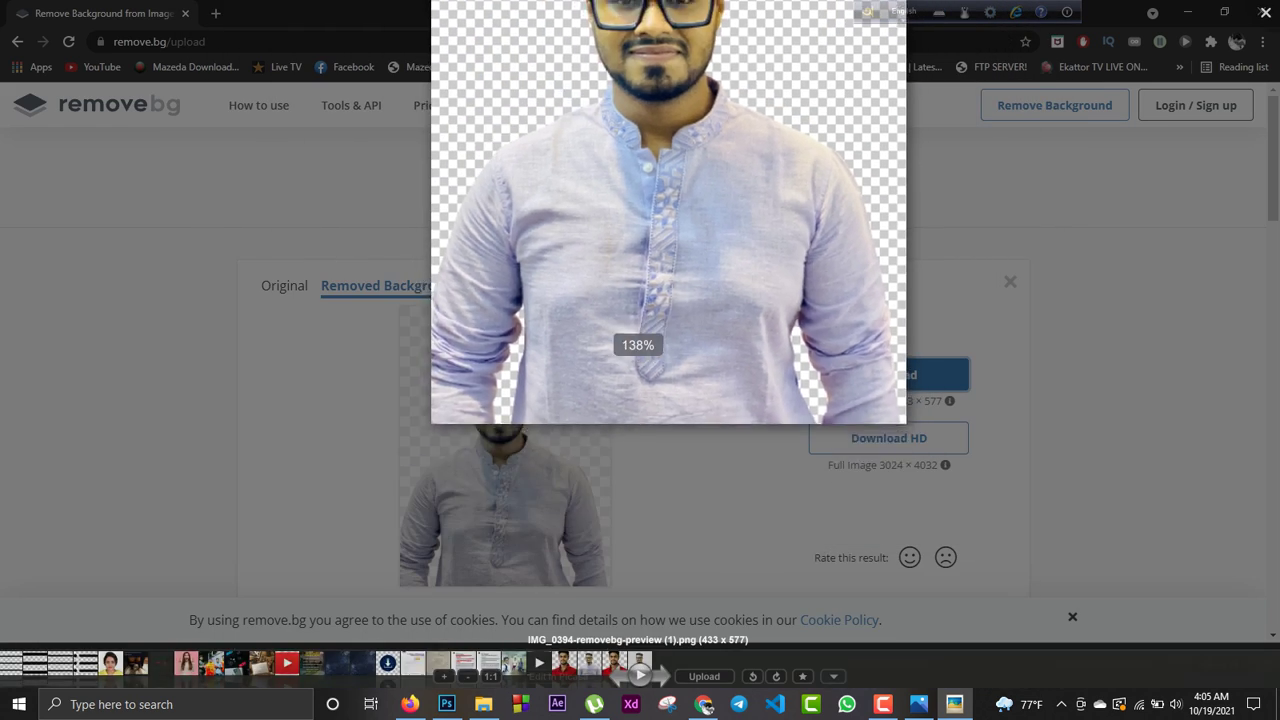
pyautogui.scroll(-2, 657, 300)
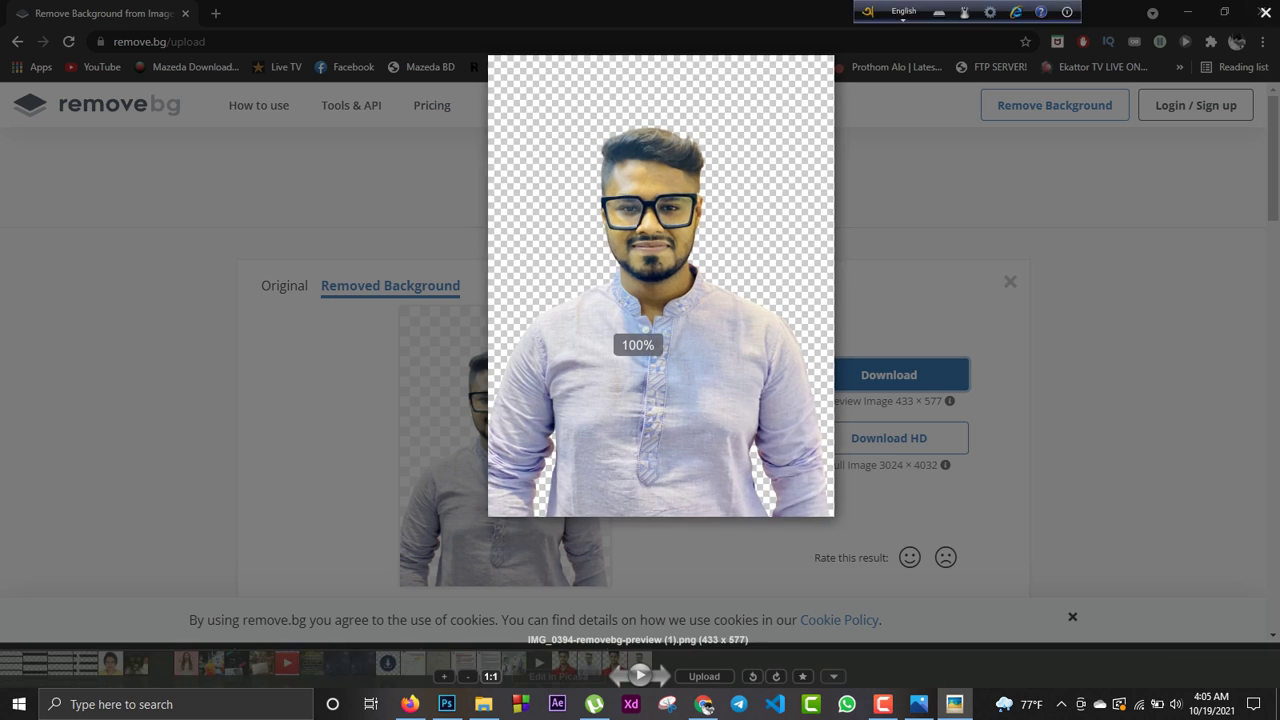
pyautogui.press('Escape')
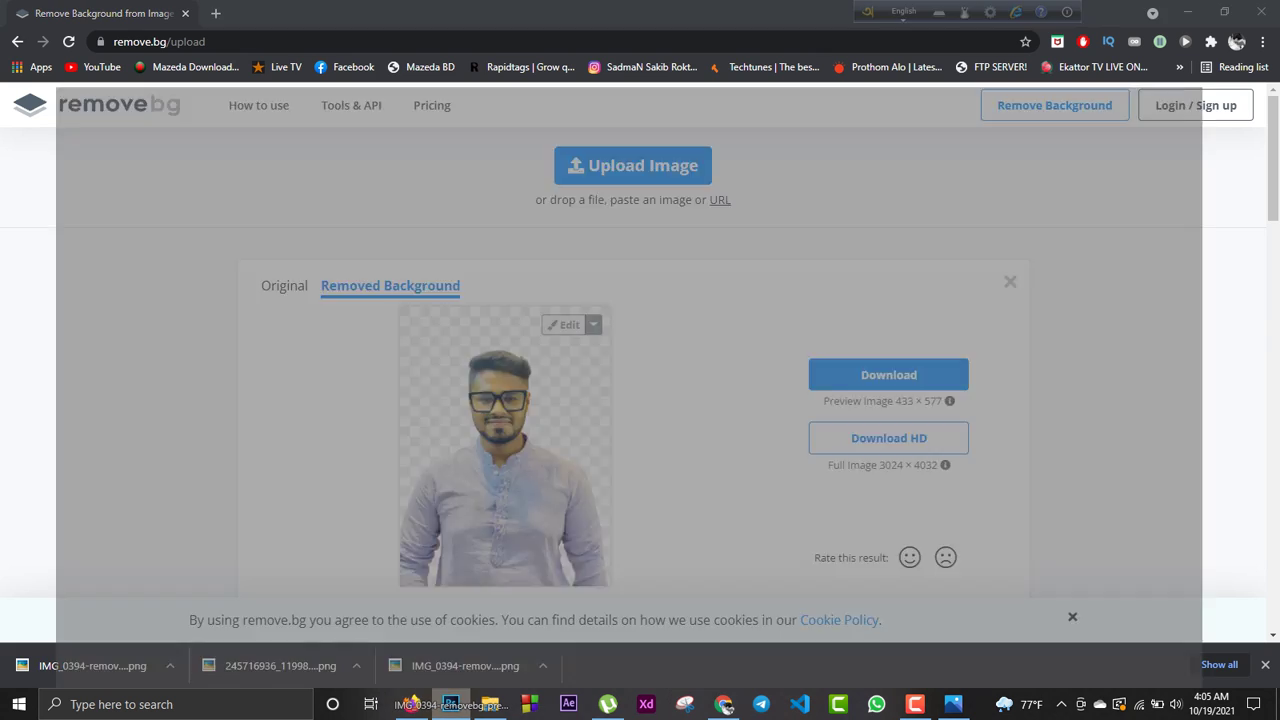
# Open IMG_0394-removebg-preview (1).png in Photoshop and move the person down to the canvas bottom.
pyautogui.moveTo(92, 665); pyautogui.dragTo(540, 370)
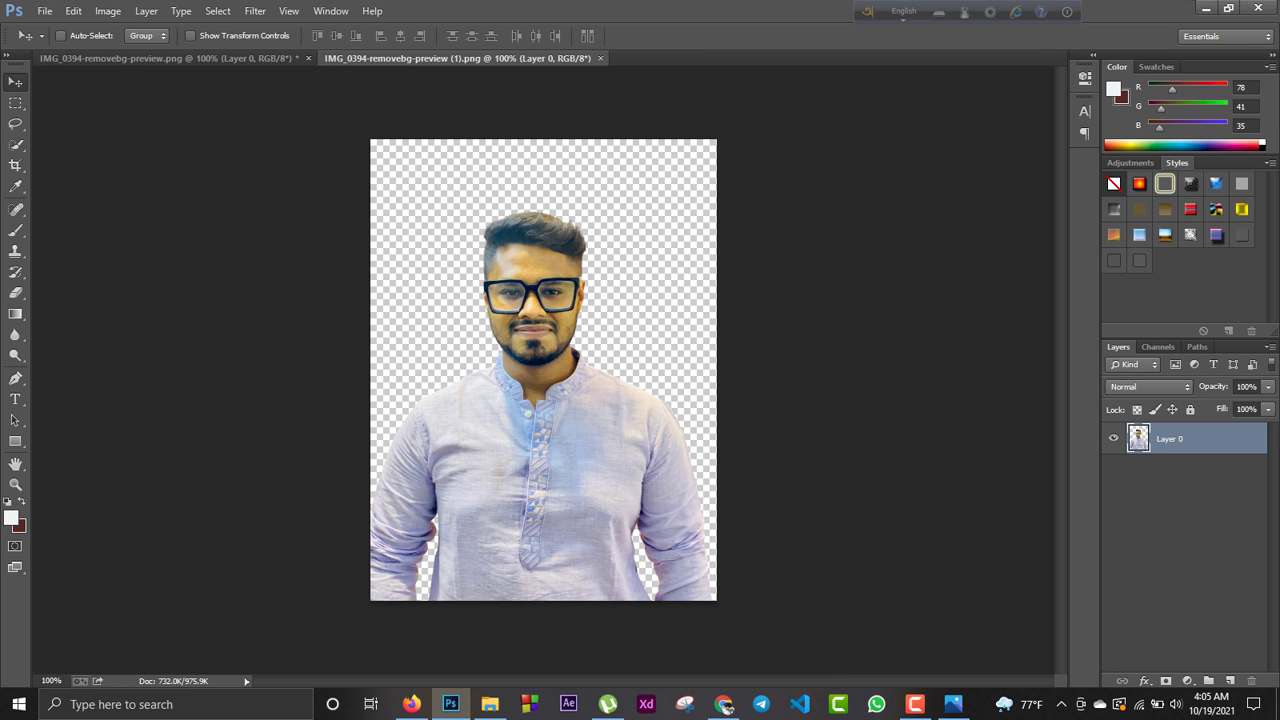
pyautogui.moveTo(550, 253); pyautogui.dragTo(562, 238)
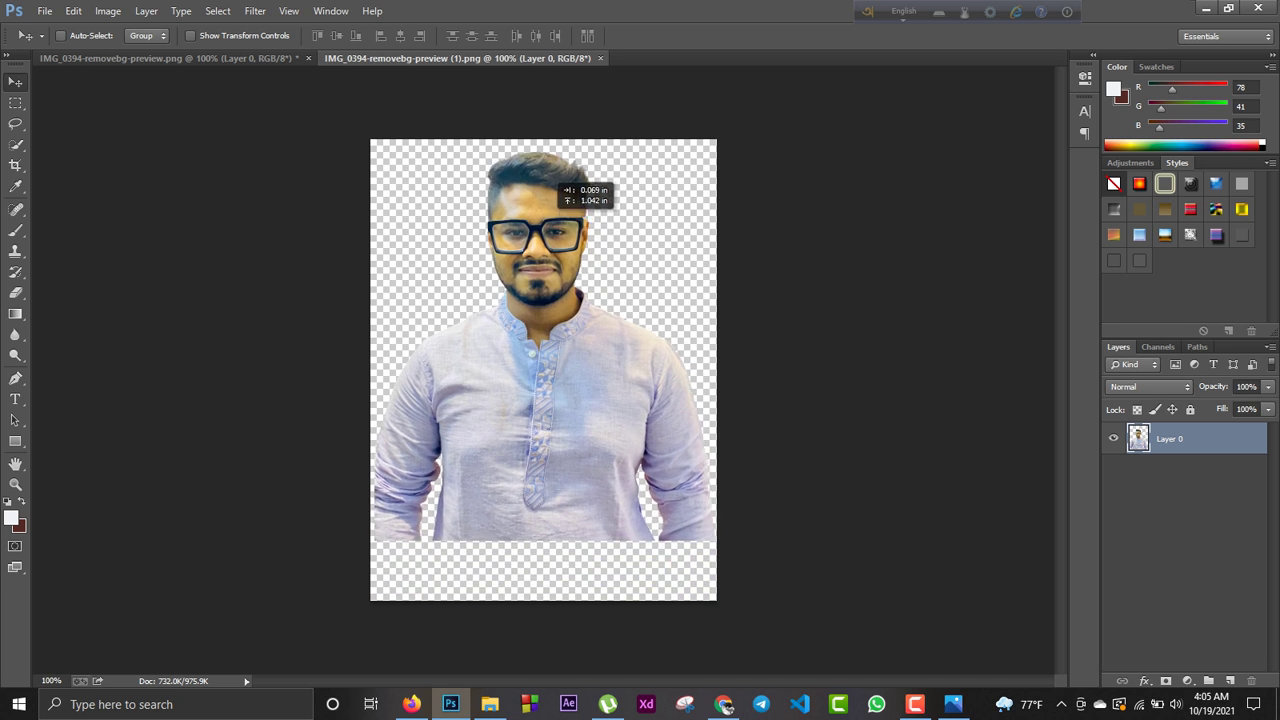
pyautogui.moveTo(562, 238)
pyautogui.mouseDown()
pyautogui.moveTo(506, 224)
pyautogui.moveTo(566, 183)
pyautogui.moveTo(568, 217)
pyautogui.mouseUp()
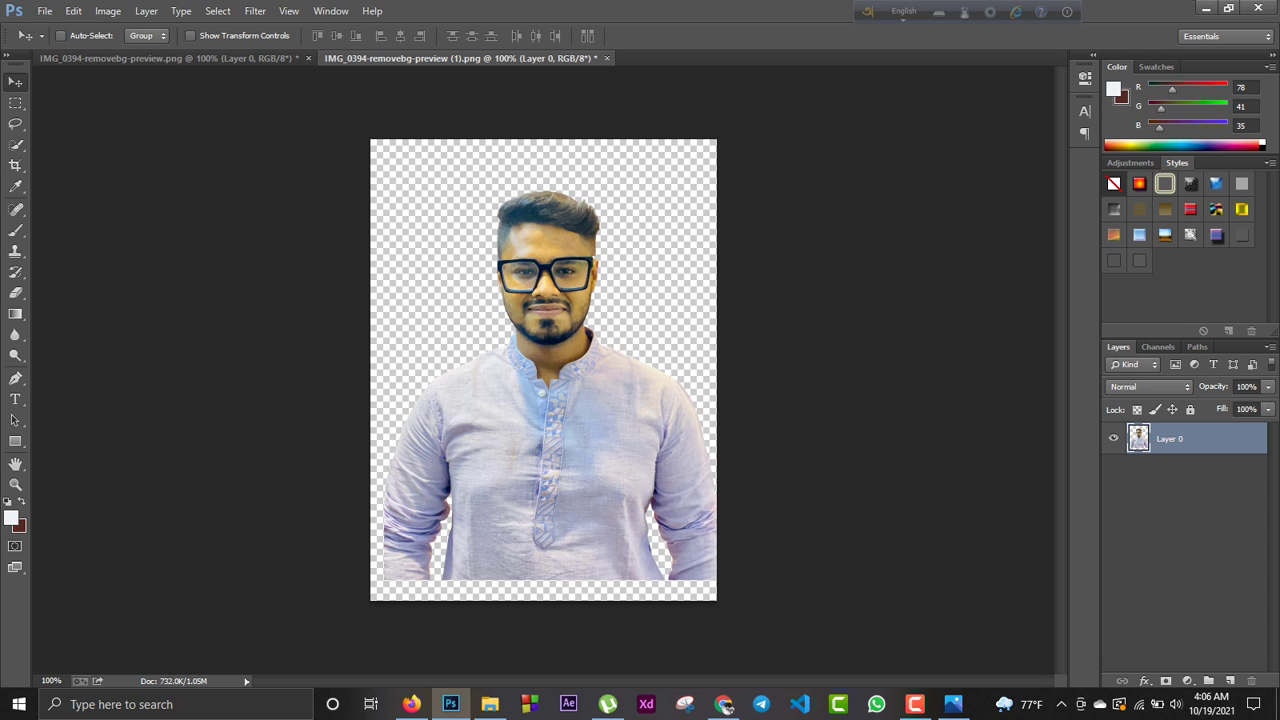
pyautogui.moveTo(563, 226); pyautogui.dragTo(554, 246)
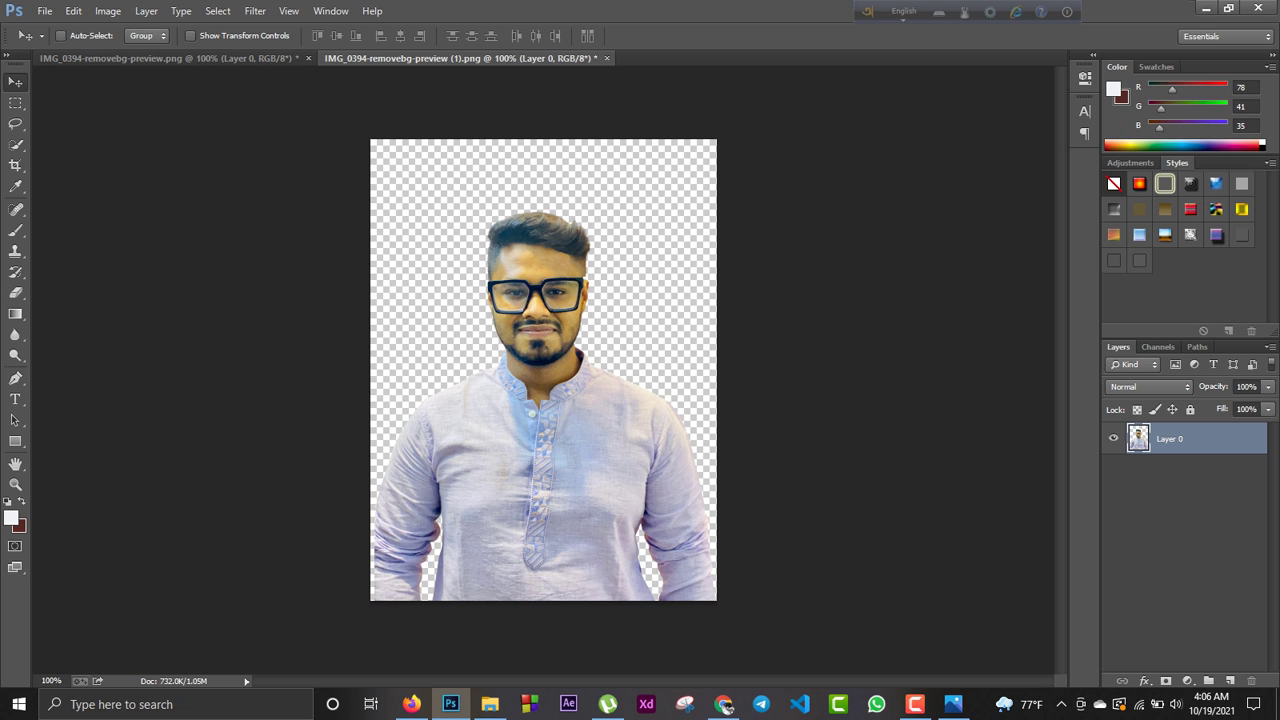
pyautogui.click(724, 704)
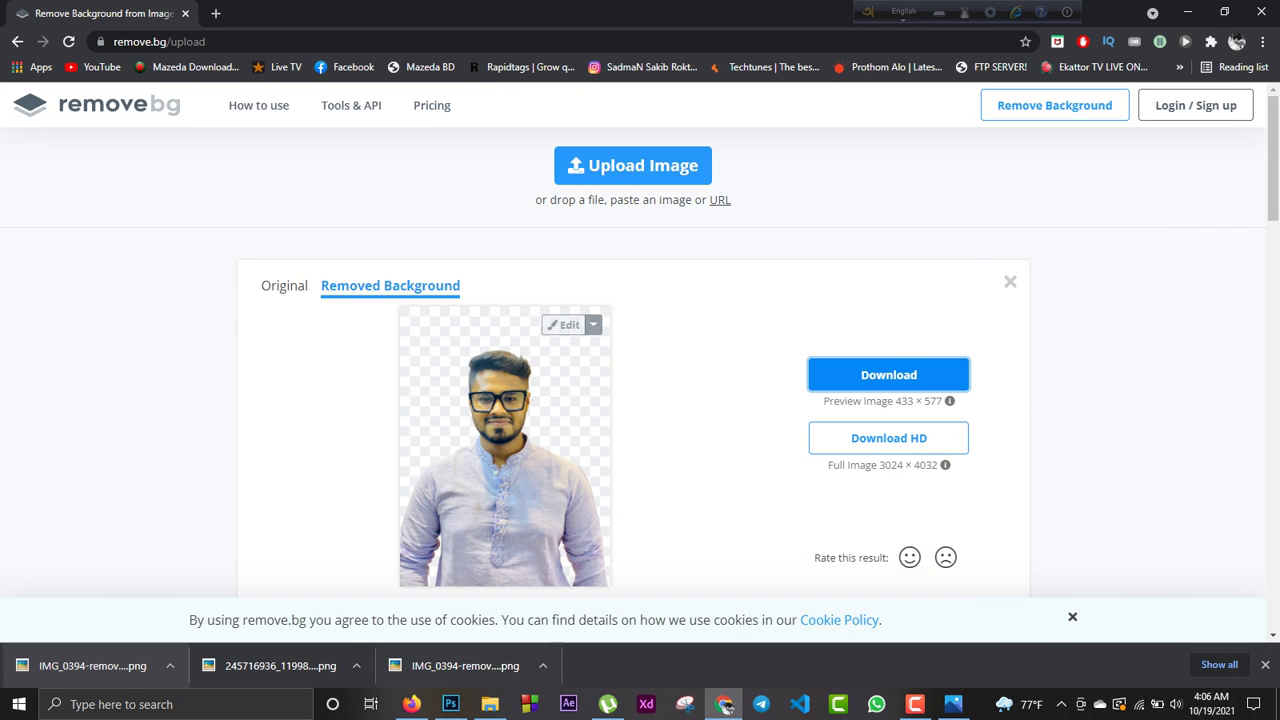
# Drag the red-shirt portrait onto remove.bg and download its 480 × 600 cutout.
pyautogui.click(490, 704)
pyautogui.click(196, 215)
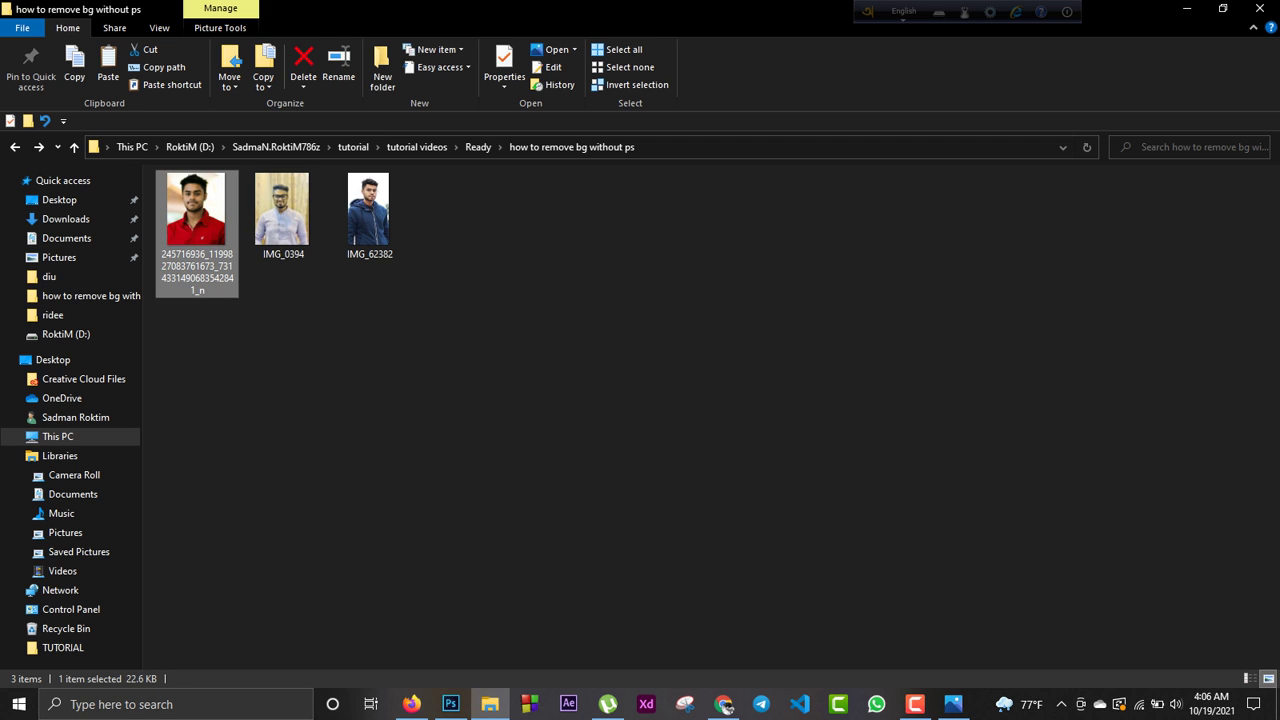
pyautogui.click(536, 56)
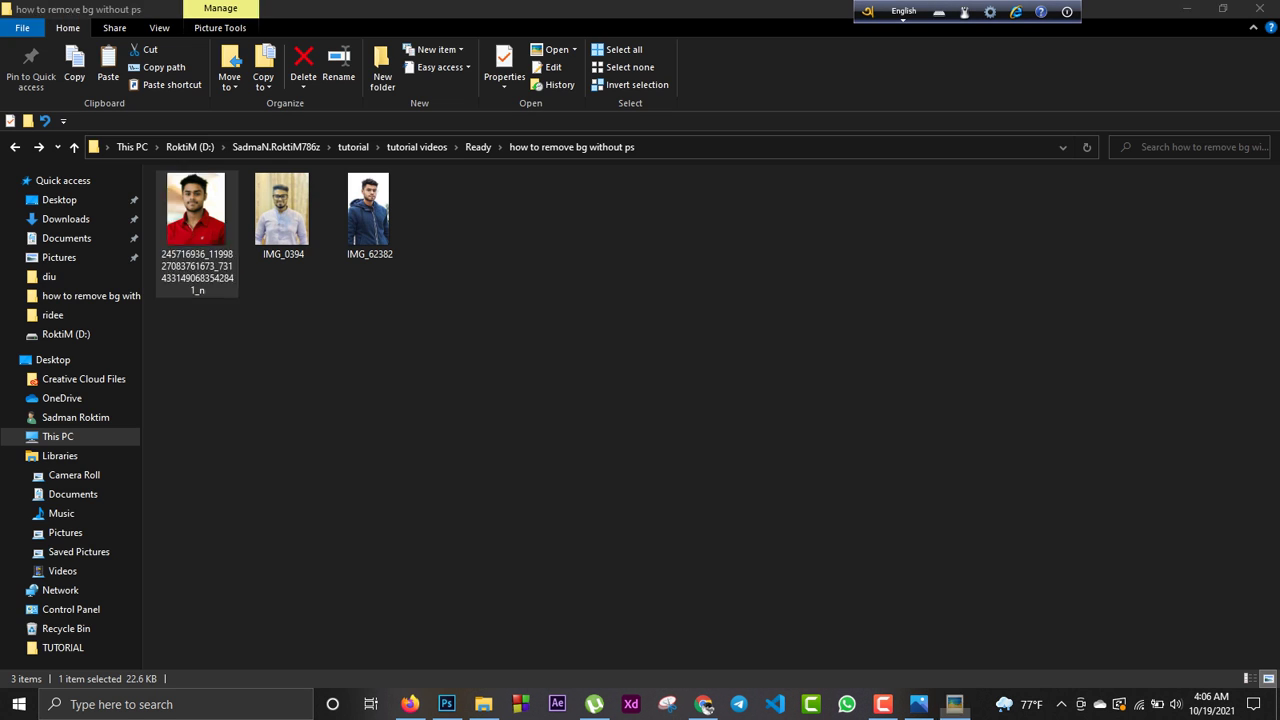
pyautogui.moveTo(196, 215); pyautogui.dragTo(722, 700)
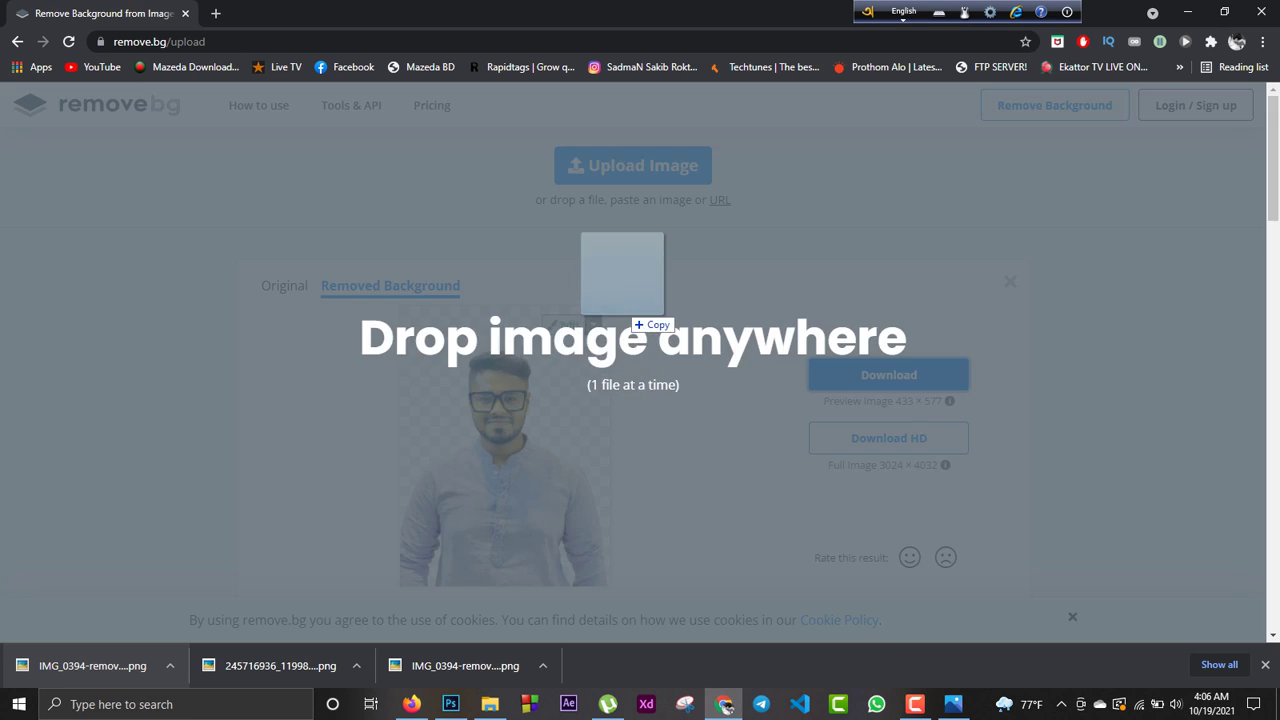
pyautogui.moveTo(722, 700); pyautogui.dragTo(630, 320)
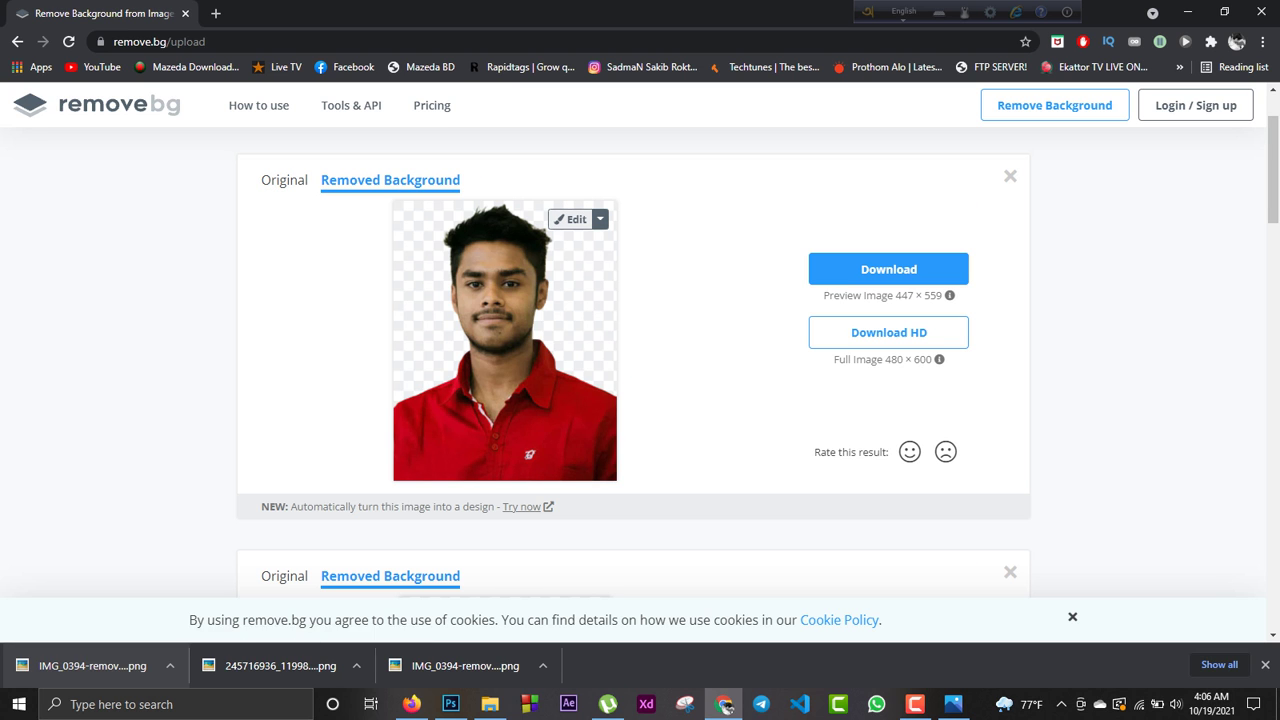
pyautogui.click(889, 269)
# Drop the red-shirt cutout PNG into Photoshop as a third document and nudge its layer down.
pyautogui.moveTo(94, 665)
pyautogui.mouseDown()
pyautogui.moveTo(583, 658)
pyautogui.moveTo(565, 66)
pyautogui.moveTo(640, 58)
pyautogui.mouseUp()
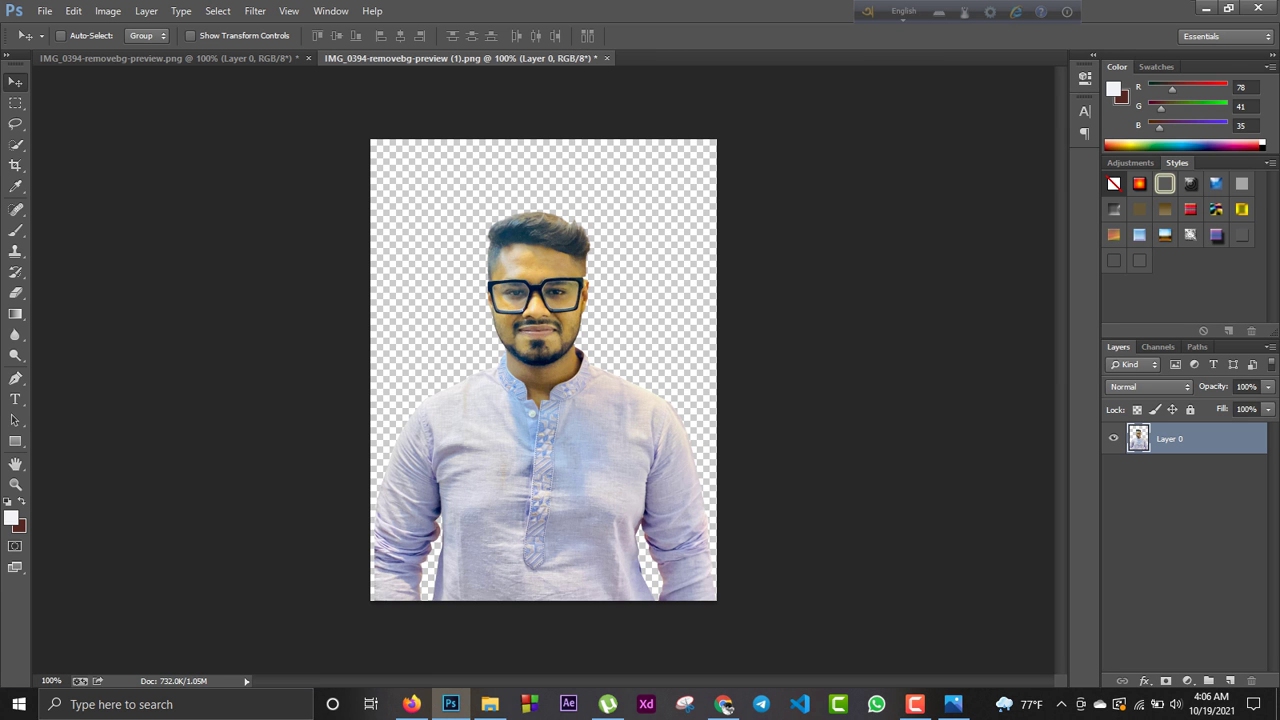
pyautogui.moveTo(548, 266); pyautogui.dragTo(556, 266)
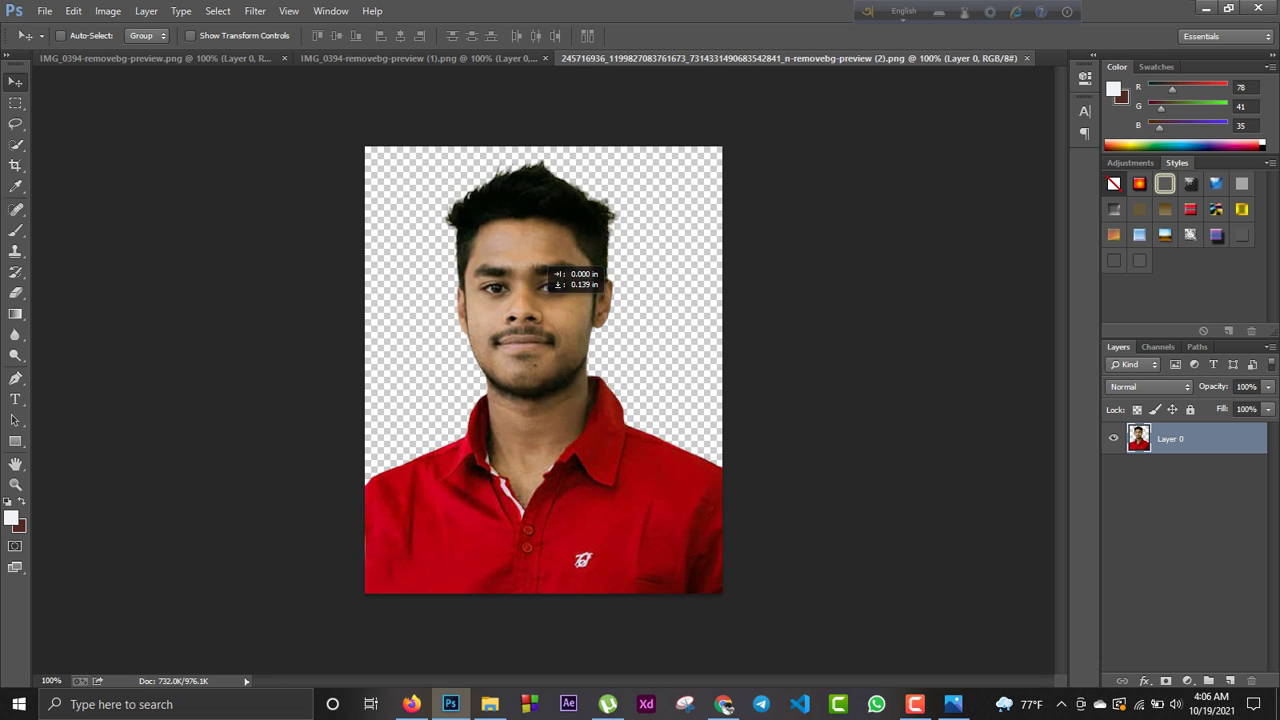
pyautogui.moveTo(550, 266); pyautogui.dragTo(542, 274)
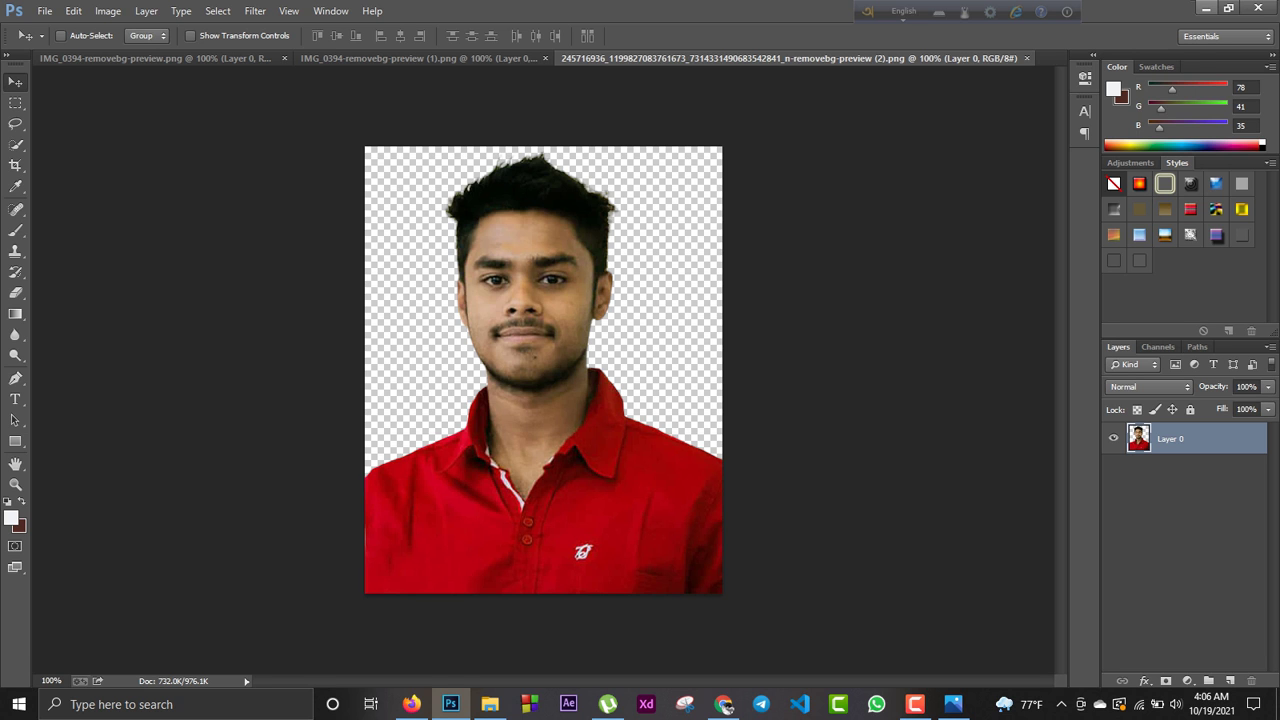
pyautogui.click(724, 704)
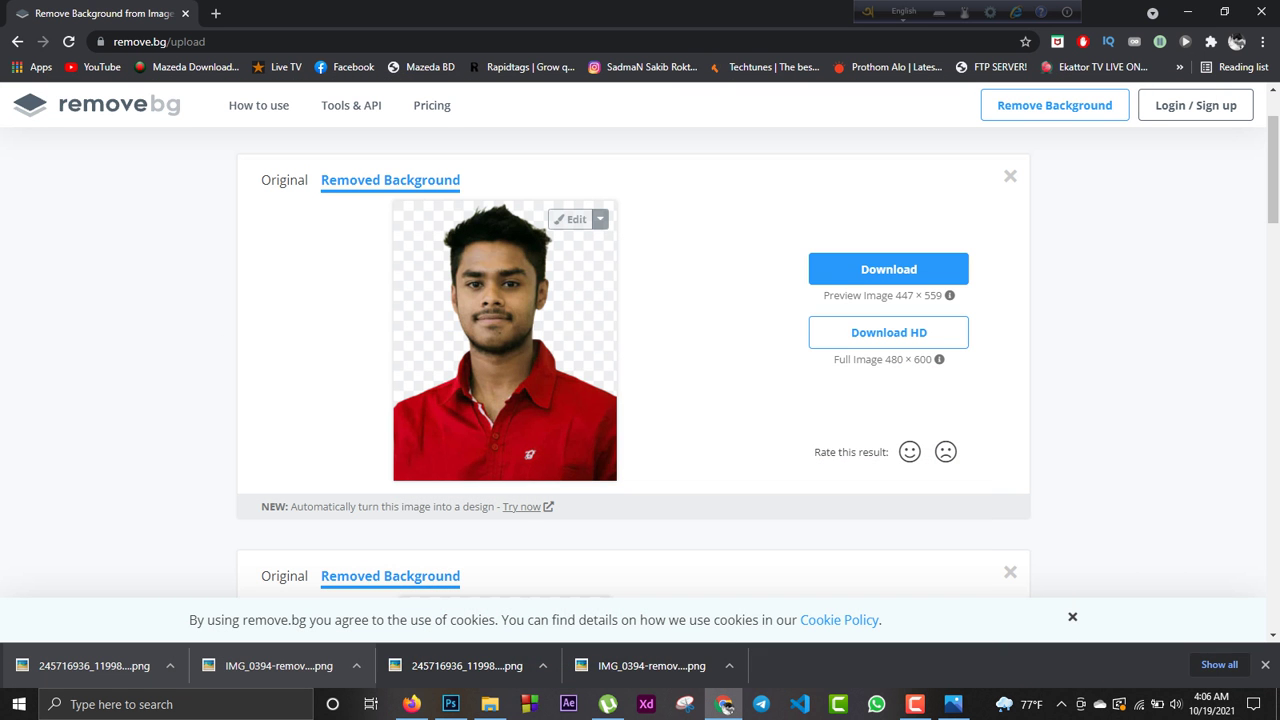